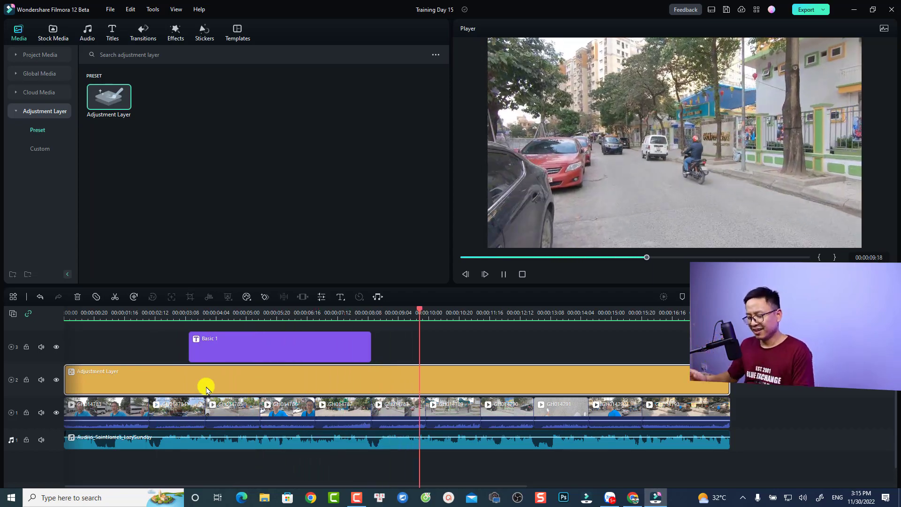
key("space")
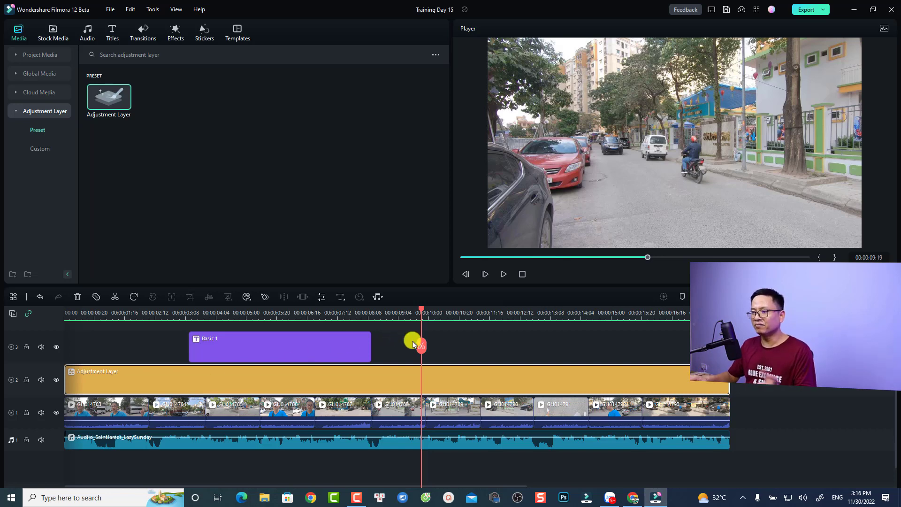
left_click(364, 352)
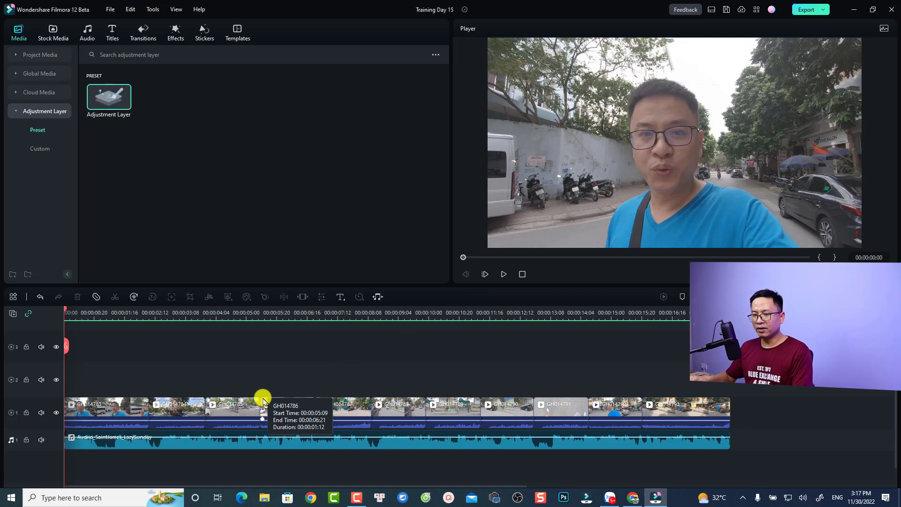
key("space")
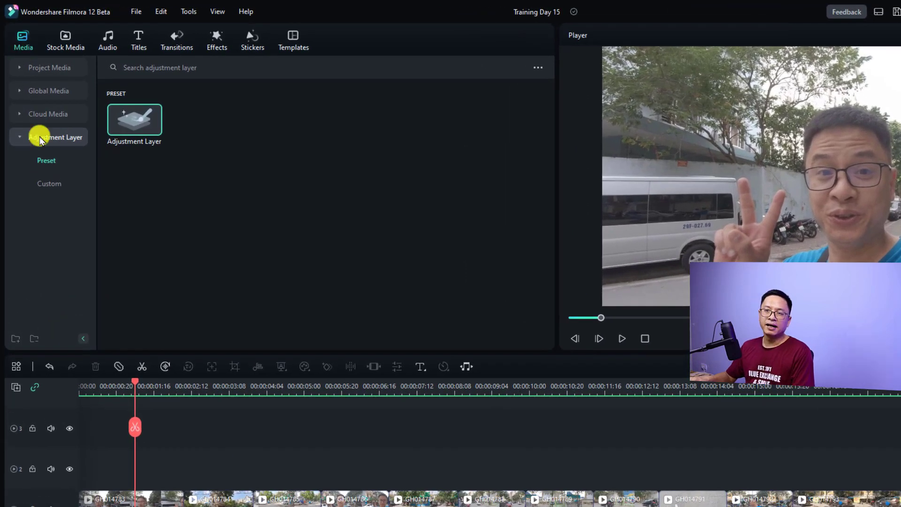
Step: Try the custom GoPro Flat Correction adjustment layer at the start of track 2, and undo its placement
left_click(49, 183)
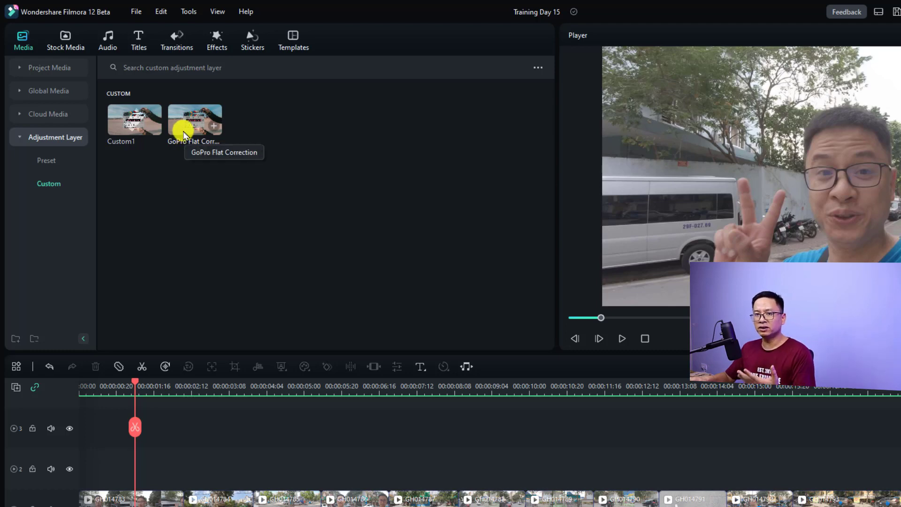
left_click_drag(182, 131, 80, 469)
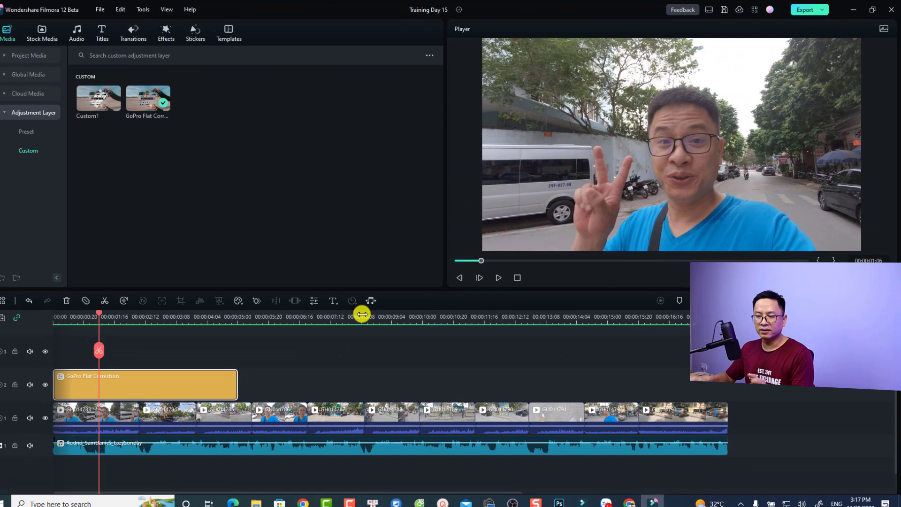
key("ctrl+z")
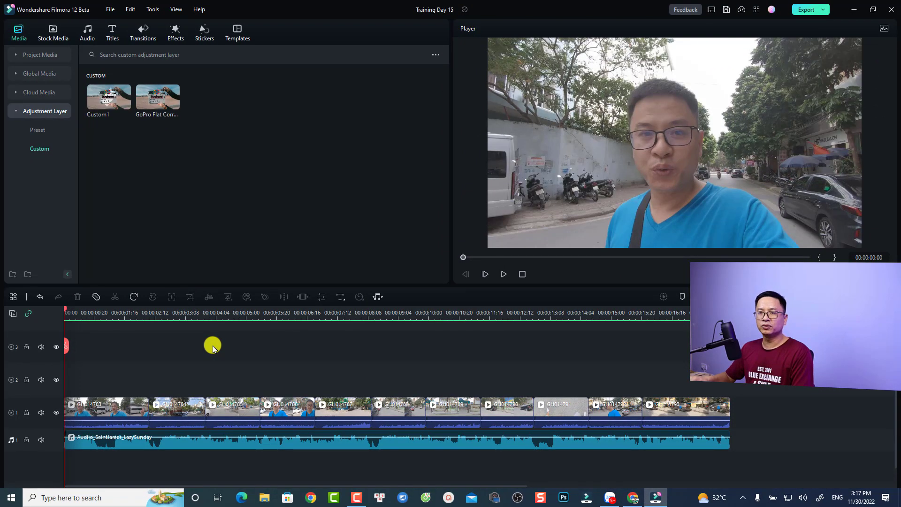
Step: Place the preset Adjustment Layer at the start of track 2 above the video clips and open its settings
left_click(40, 131)
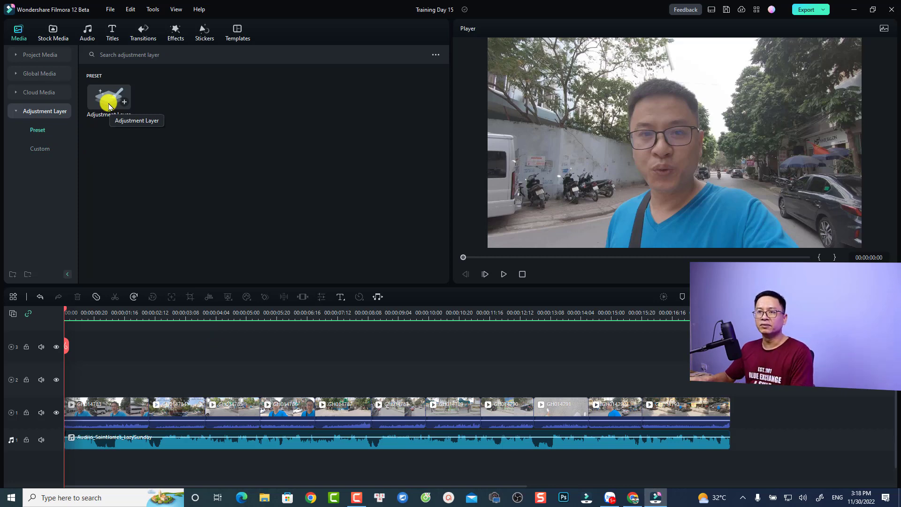
left_click_drag(109, 105, 58, 387)
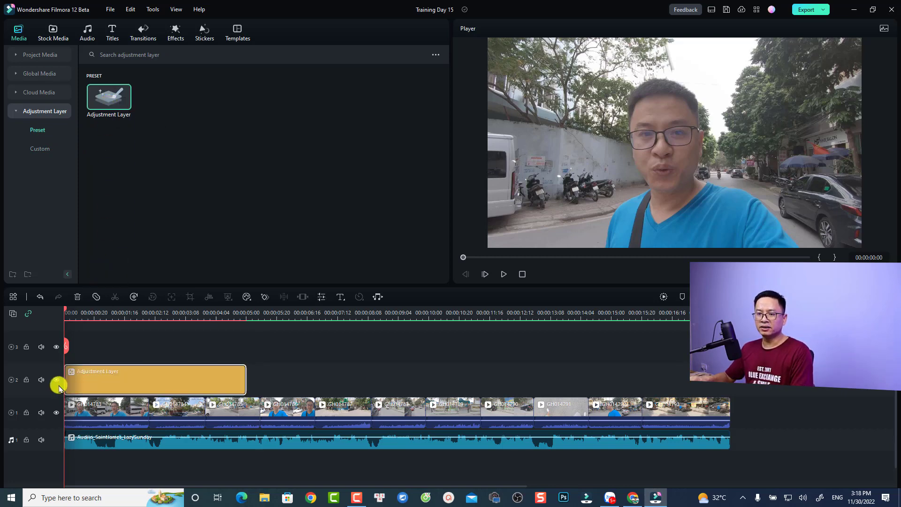
double_click(111, 378)
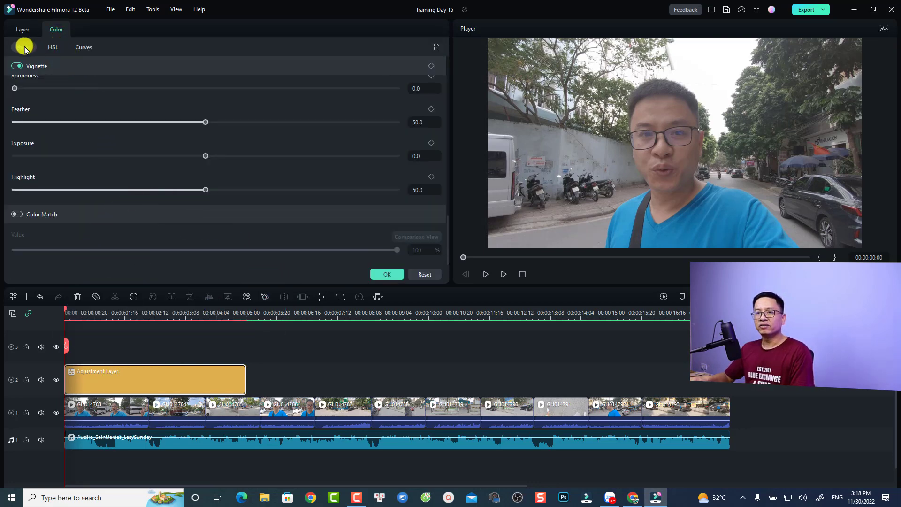
Step: Set the adjustment layer's contrast to 70 and its saturation to about 13.1 in the basic colour settings
left_click(53, 48)
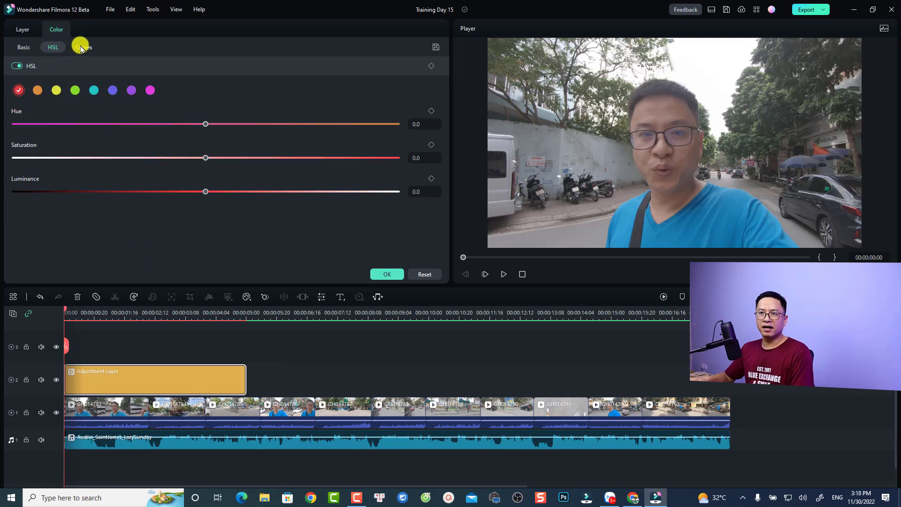
left_click(81, 47)
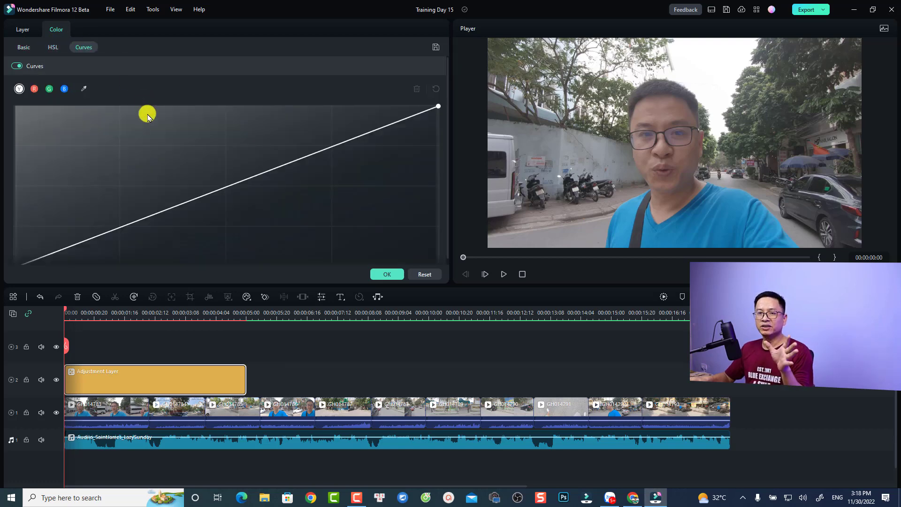
left_click(23, 46)
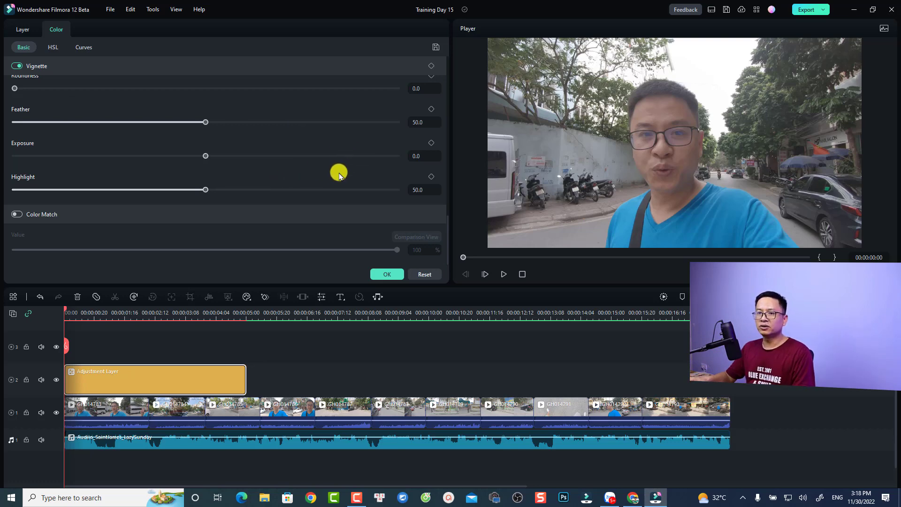
scroll(338, 174, "up", 1)
scroll(338, 175, "up", 5)
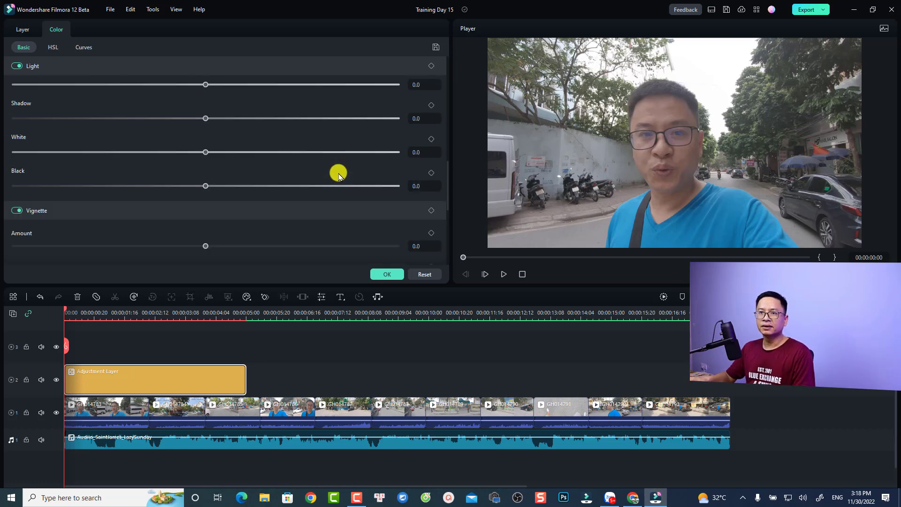
scroll(338, 175, "up", 3)
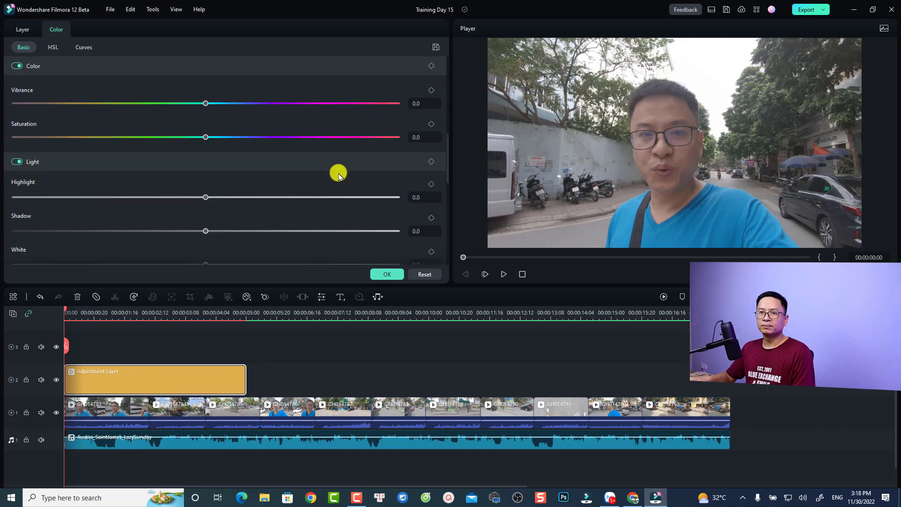
scroll(339, 175, "up", 1)
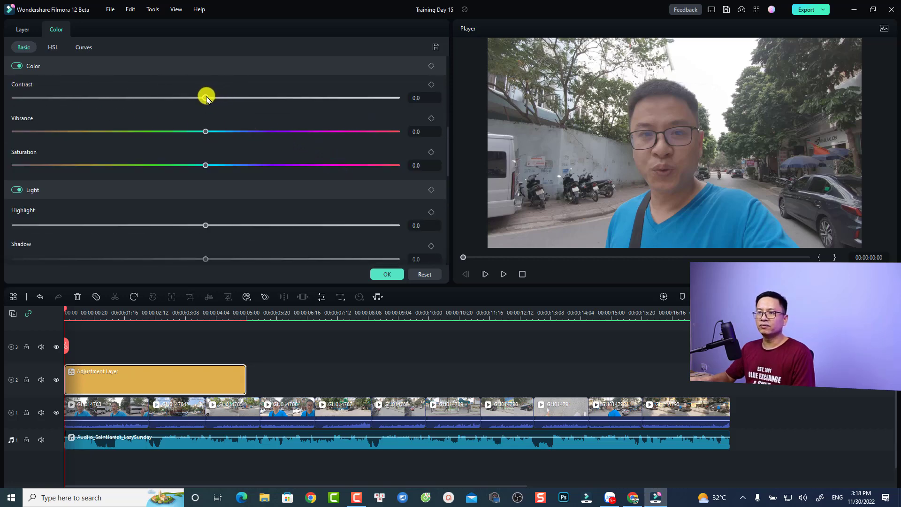
left_click_drag(205, 95, 349, 102)
left_click(420, 98)
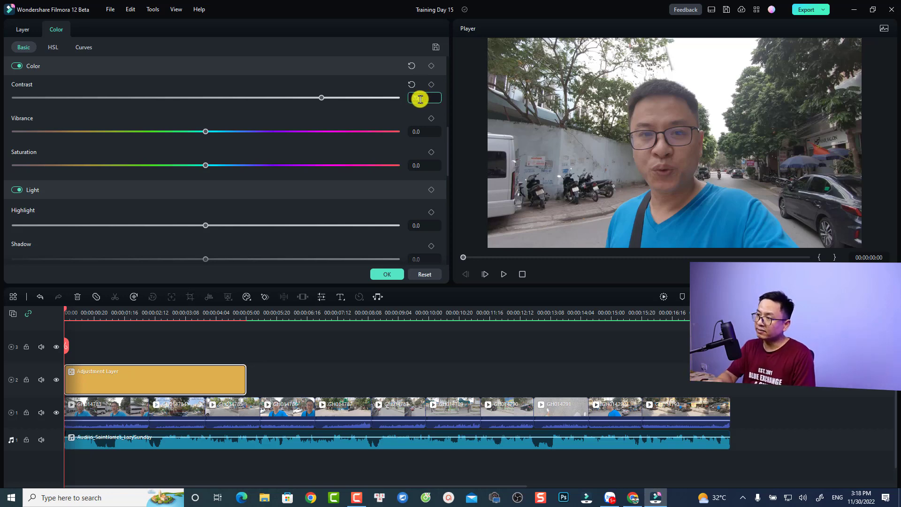
type("70")
key("Return")
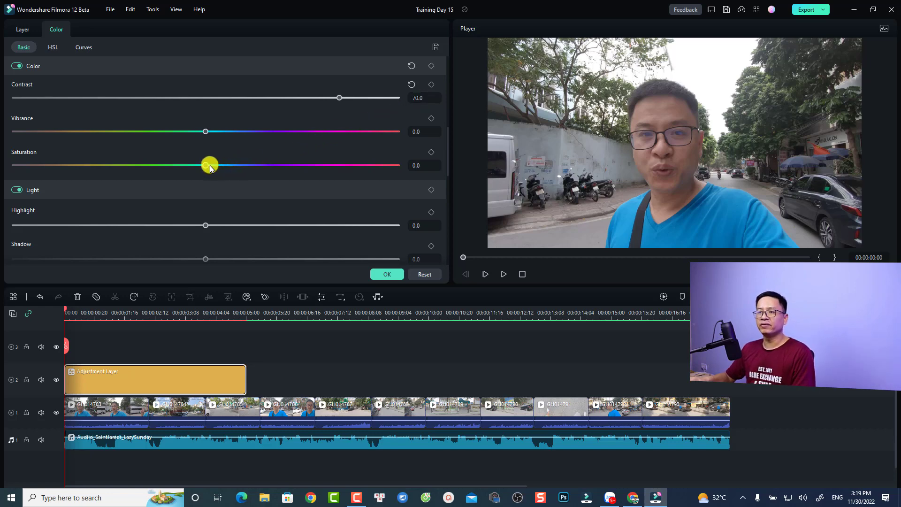
left_click_drag(207, 167, 231, 167)
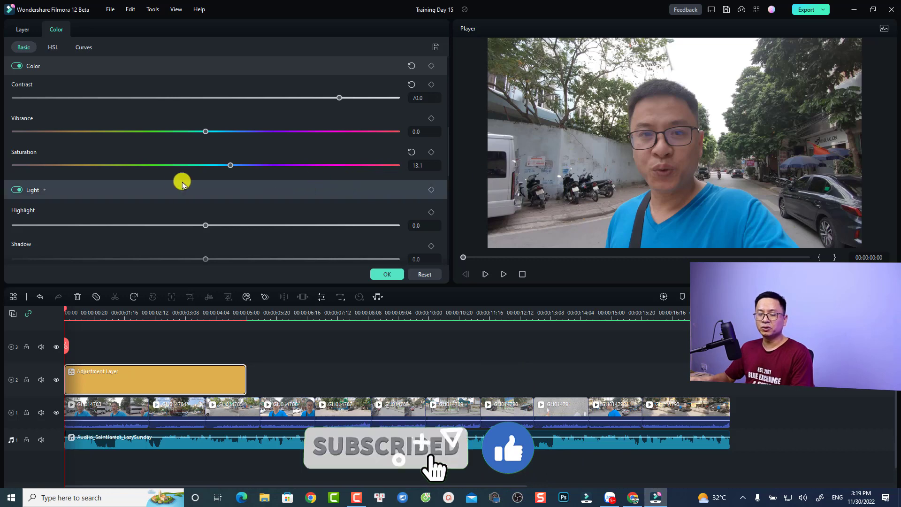
Step: Raise the adjustment layer's exposure to about 7 in the basic colour settings
scroll(178, 181, "up", 4)
scroll(178, 161, "up", 3)
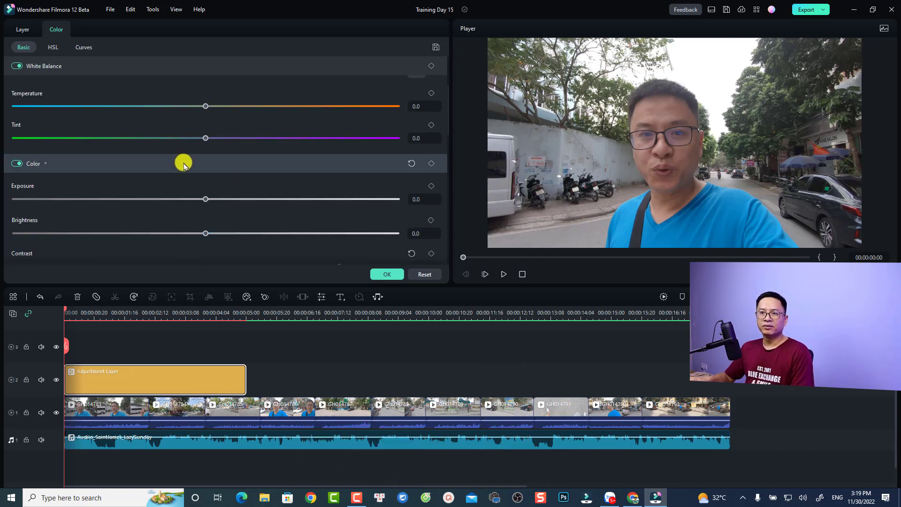
scroll(184, 167, "down", 1)
scroll(185, 167, "down", 1)
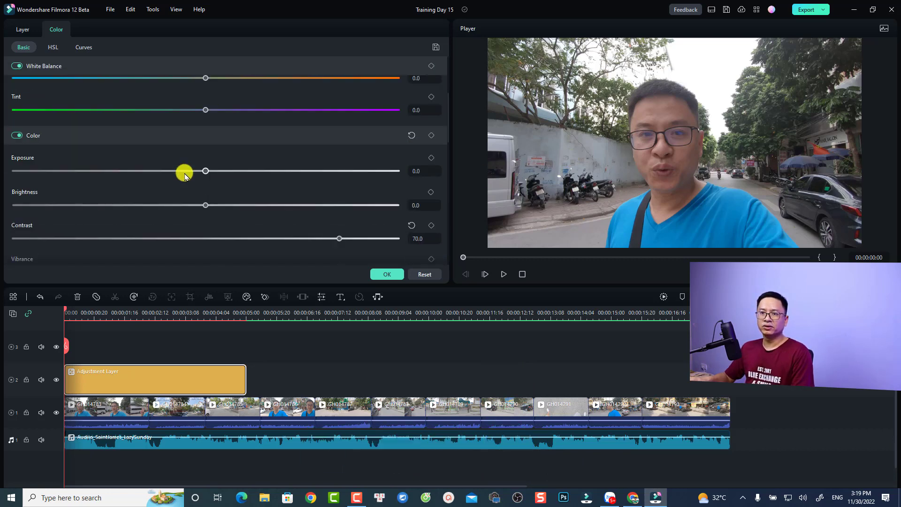
left_click_drag(207, 171, 219, 172)
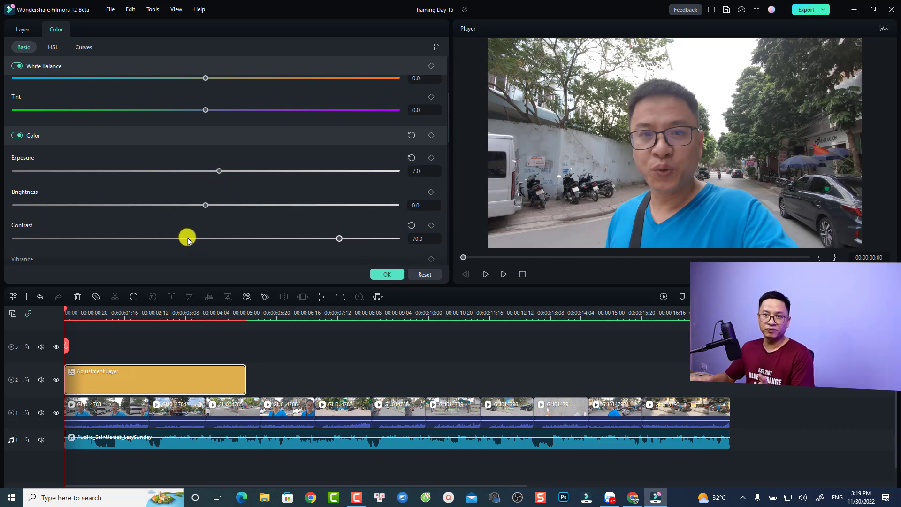
Step: Raise the saturation of the green range to about 32.5 in the HSL settings and apply the adjustment layer's colour changes
left_click(53, 48)
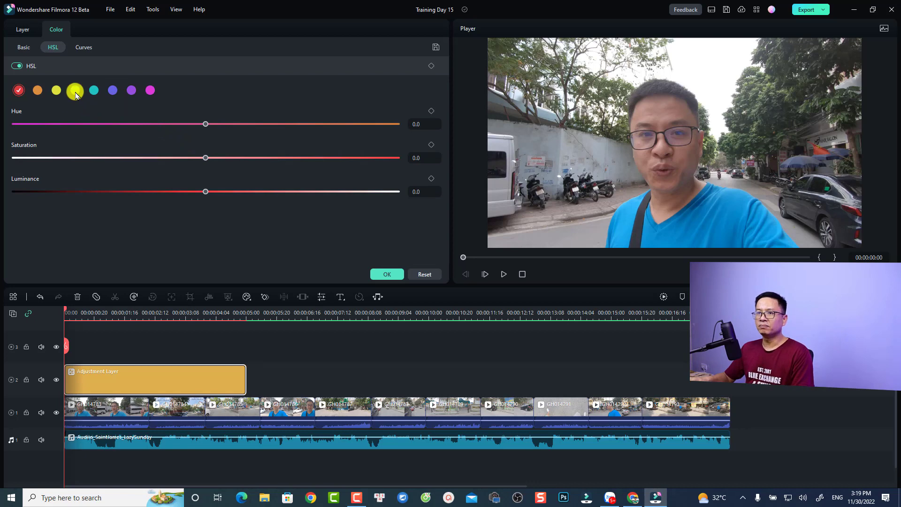
left_click(75, 91)
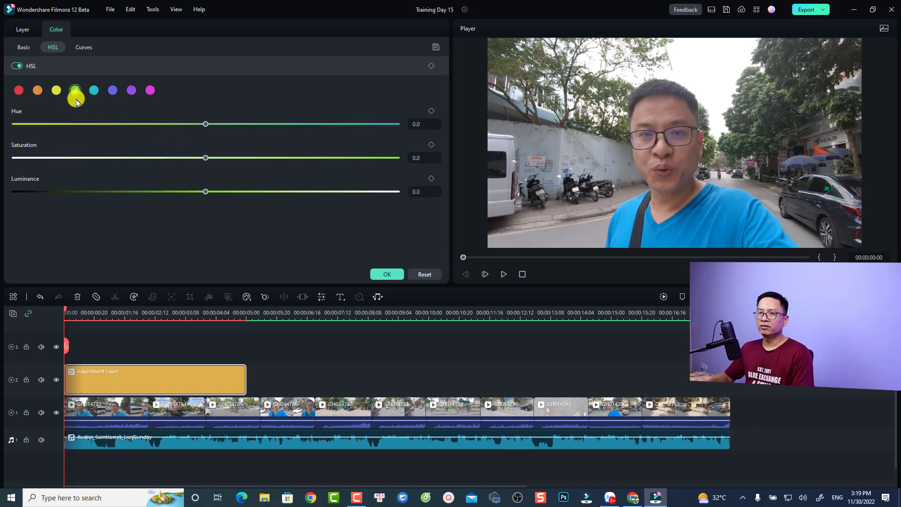
left_click_drag(201, 160, 269, 165)
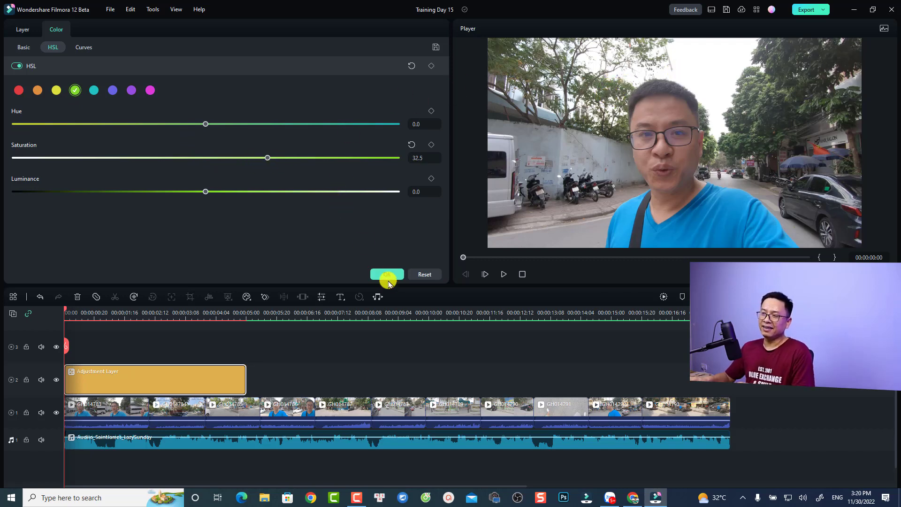
left_click(386, 274)
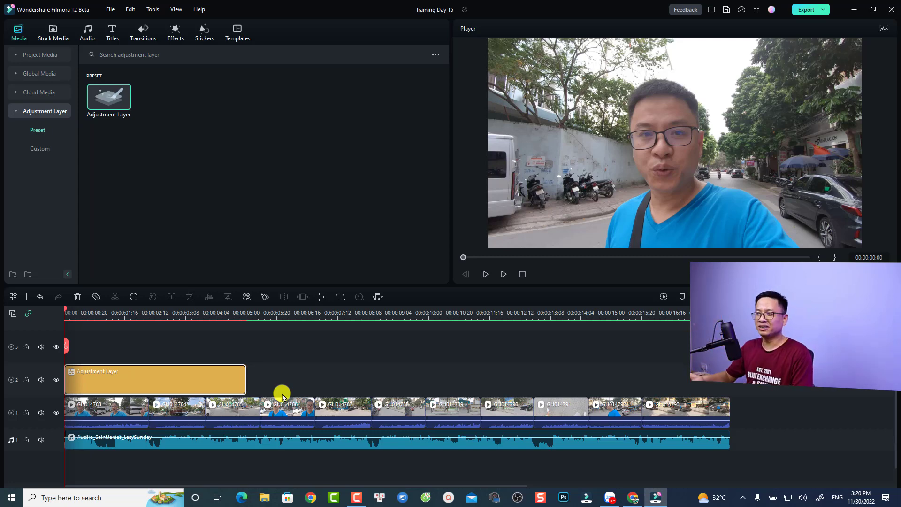
Step: Play the beginning of the graded footage, and compare it with the adjustment layer's track hidden and shown again
key("Right")
key("Right")
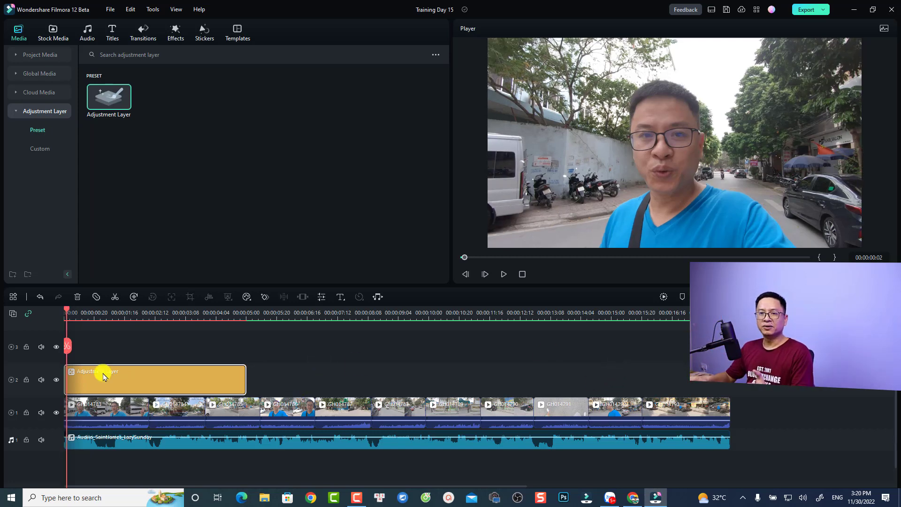
key("space")
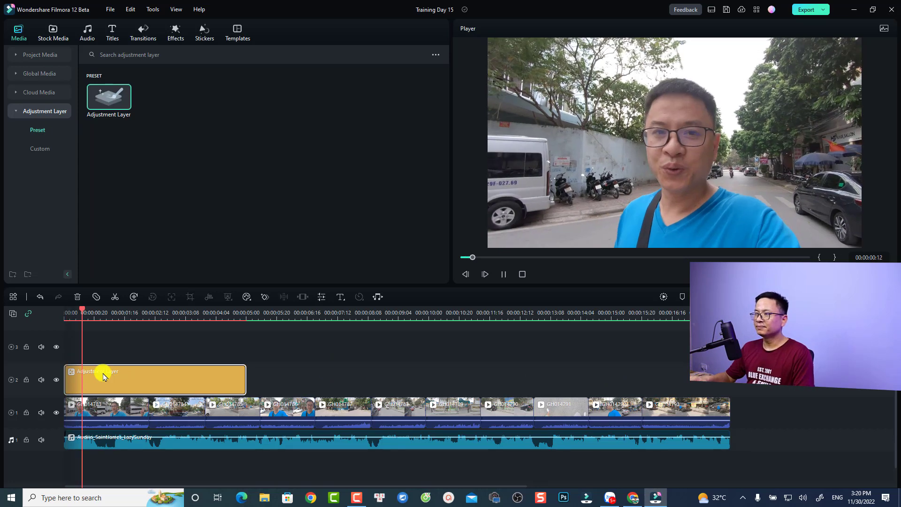
key("space")
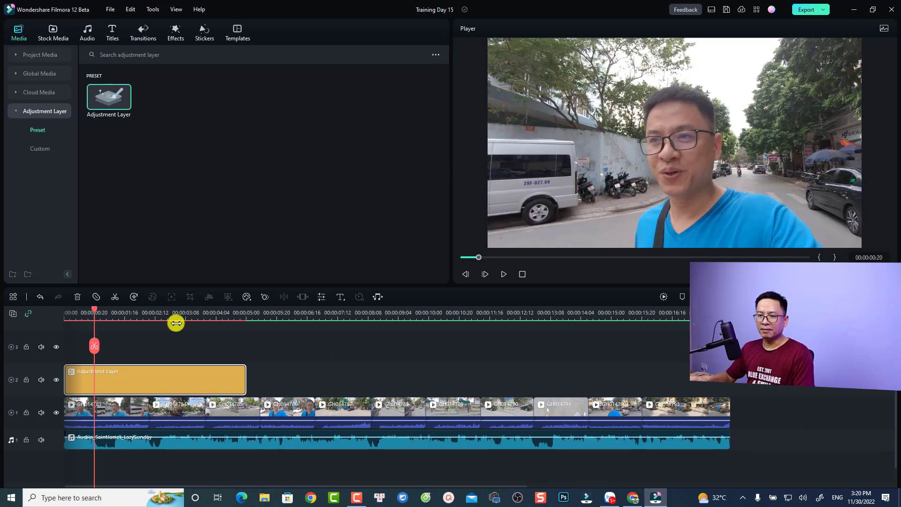
left_click(56, 380)
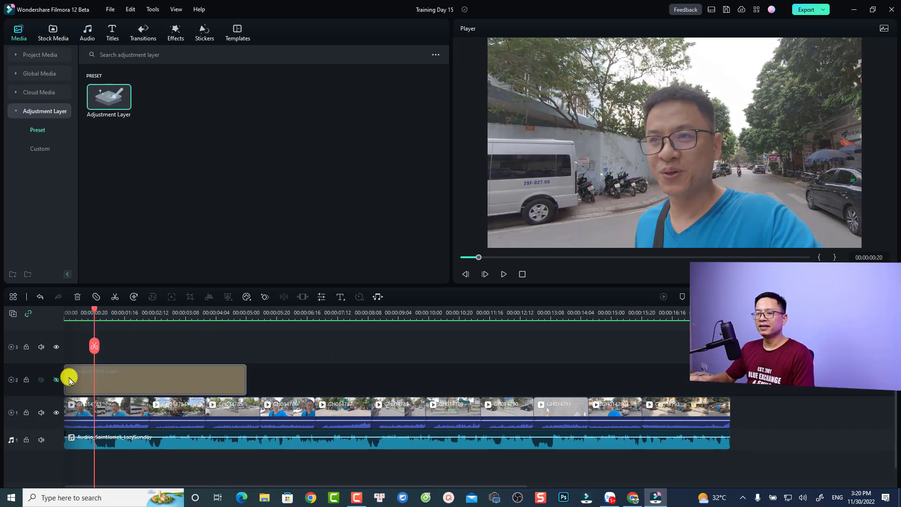
left_click(56, 381)
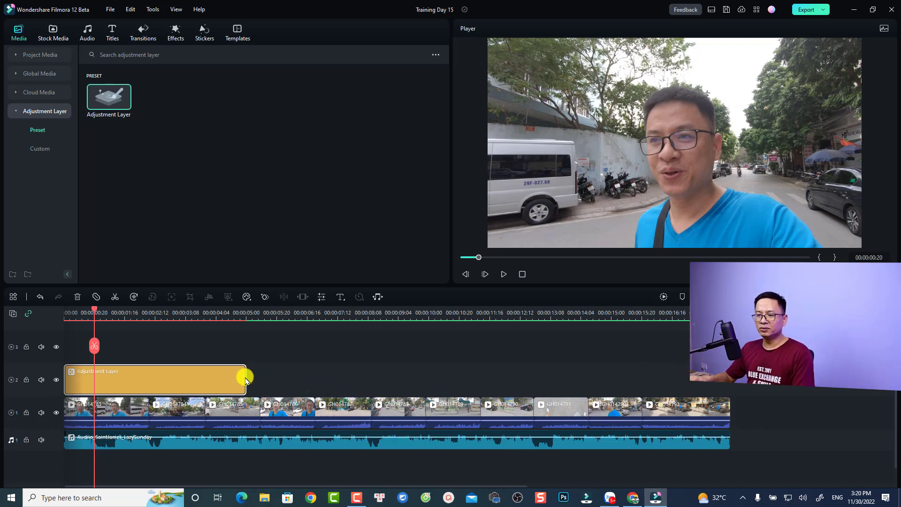
Step: Extend the adjustment layer on track 2 to the end of the video clips, and preview the graded footage from near the start
left_click_drag(245, 380, 581, 390)
left_click_drag(705, 381, 730, 383)
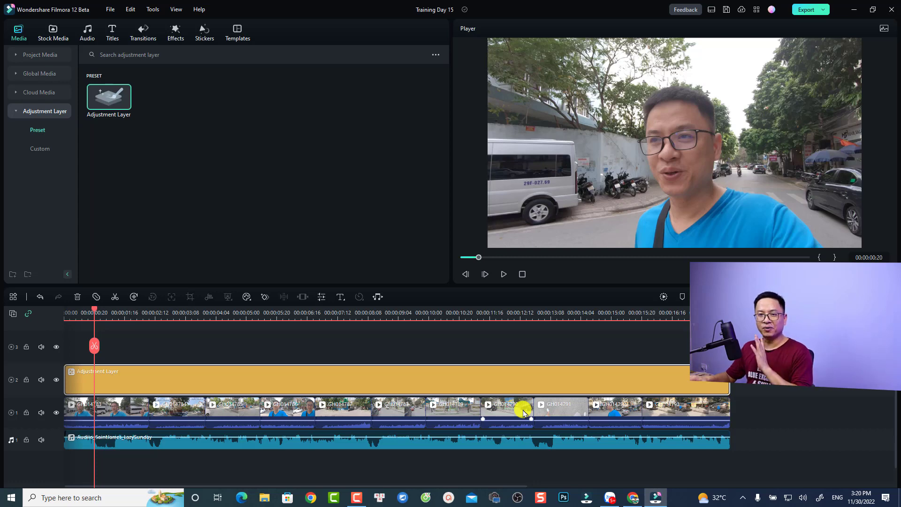
left_click(369, 314)
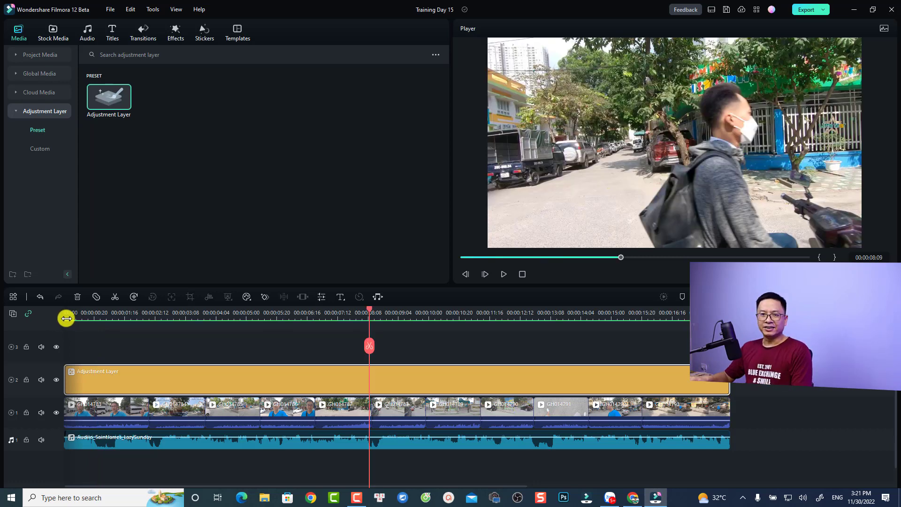
left_click(66, 317)
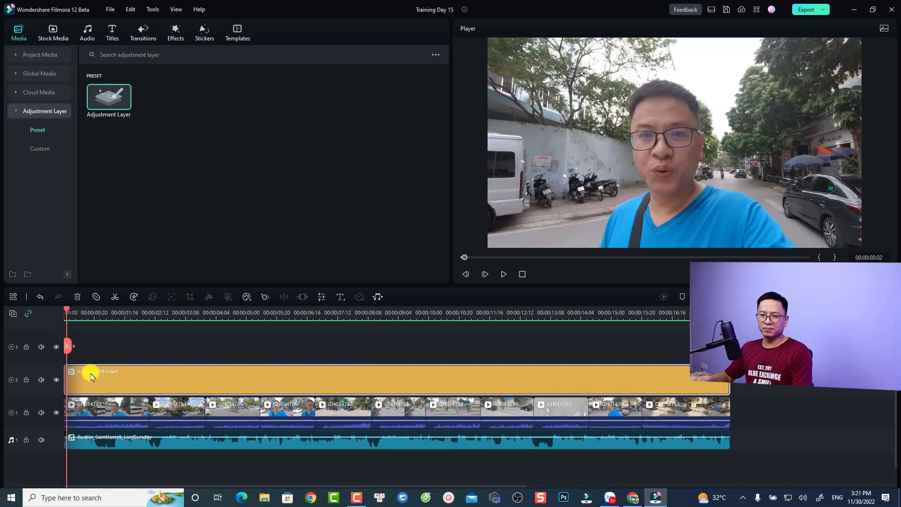
key("space")
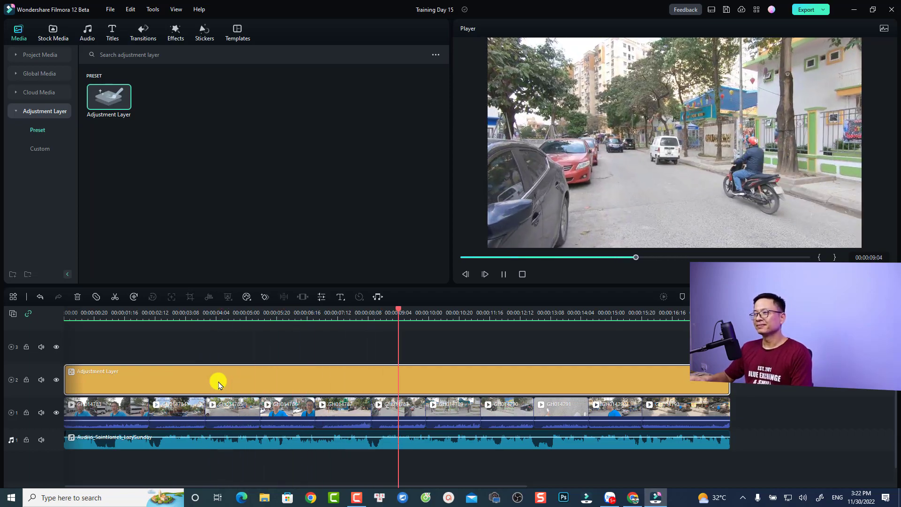
key("space")
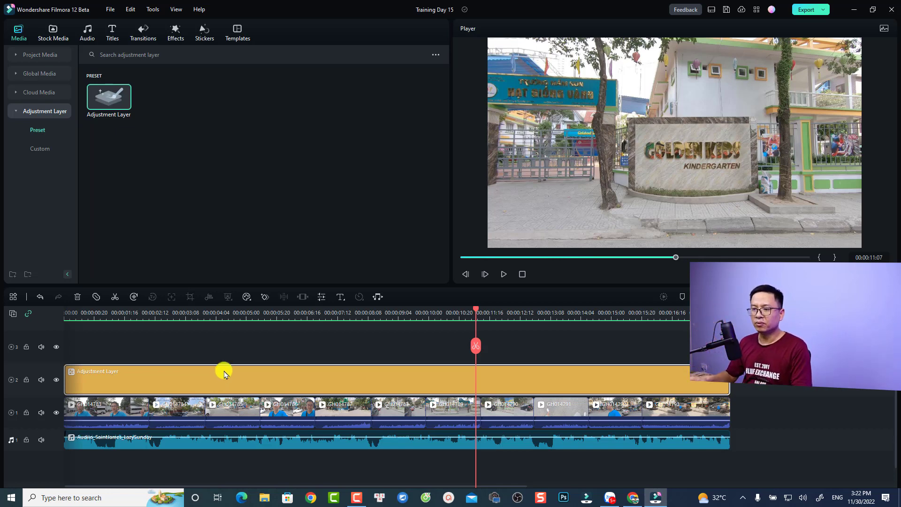
Step: Find the Teal & Orange filter by searching the LUT filters for "teal", and apply it to the adjustment layer on track 2
left_click(276, 318)
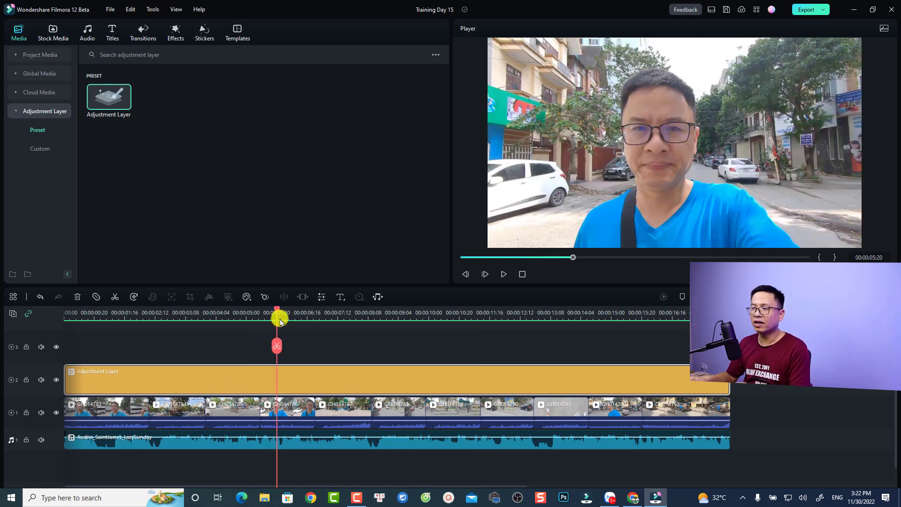
left_click(183, 39)
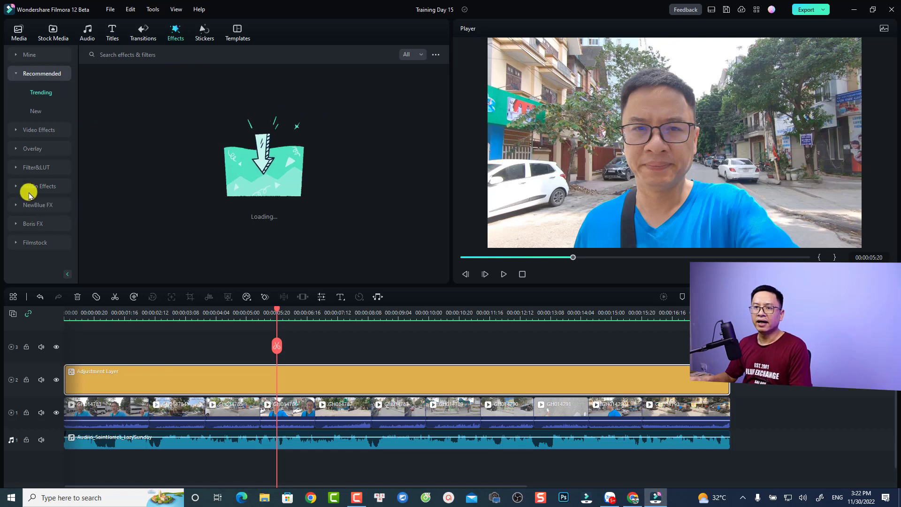
left_click(18, 168)
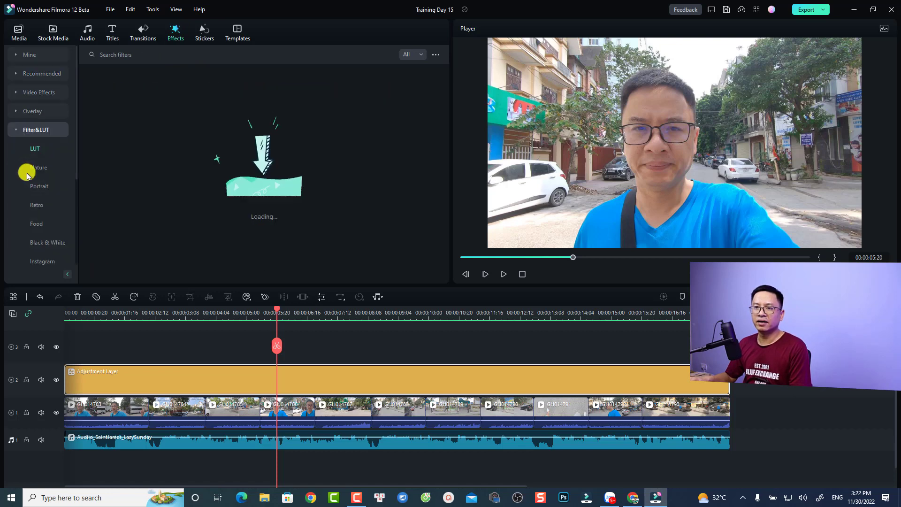
left_click(37, 148)
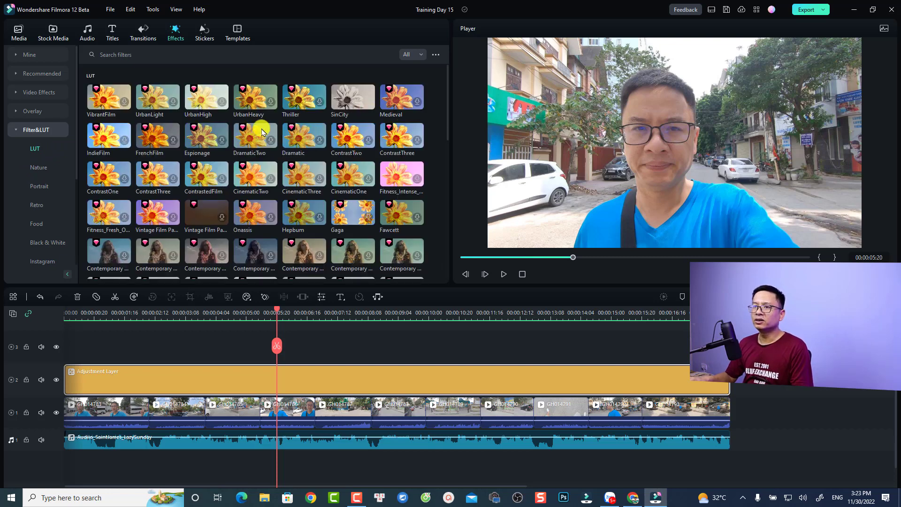
left_click(98, 52)
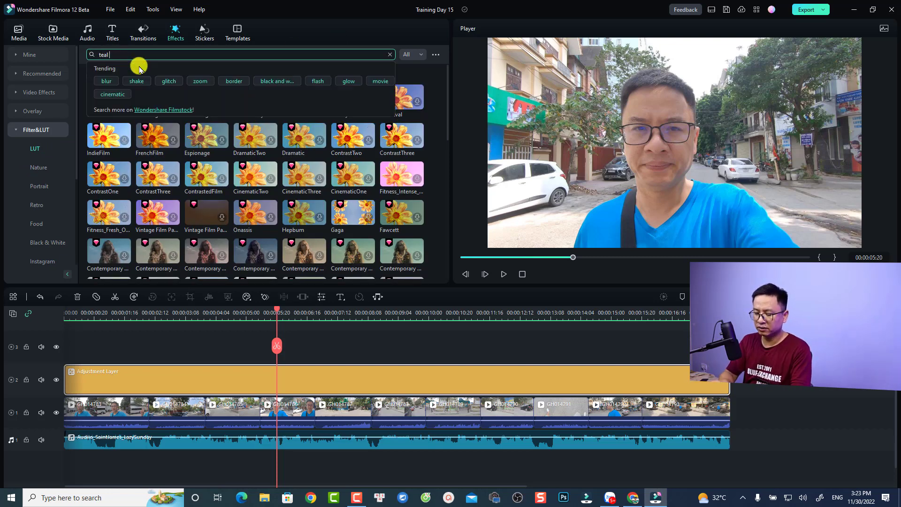
key("Return")
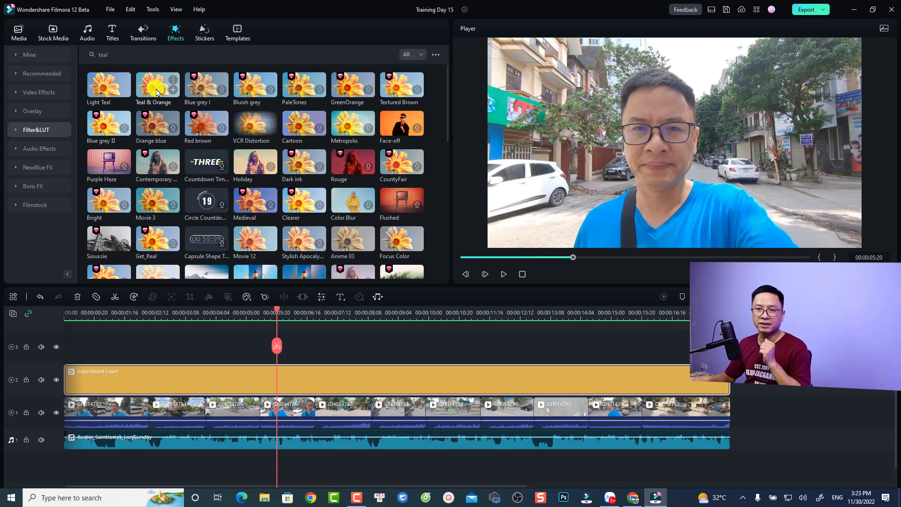
left_click_drag(157, 92, 179, 372)
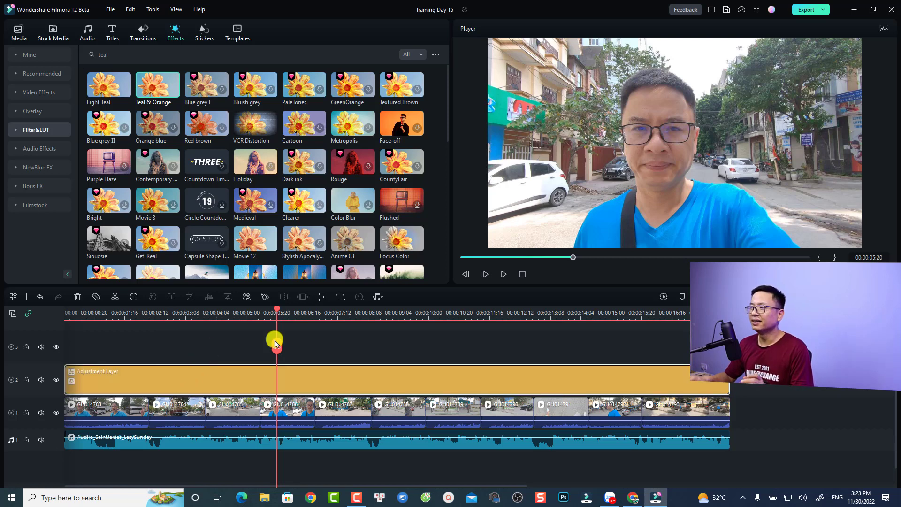
Step: Reduce the opacity of the adjustment layer's Teal & Orange effect to 65 and confirm the settings
double_click(271, 380)
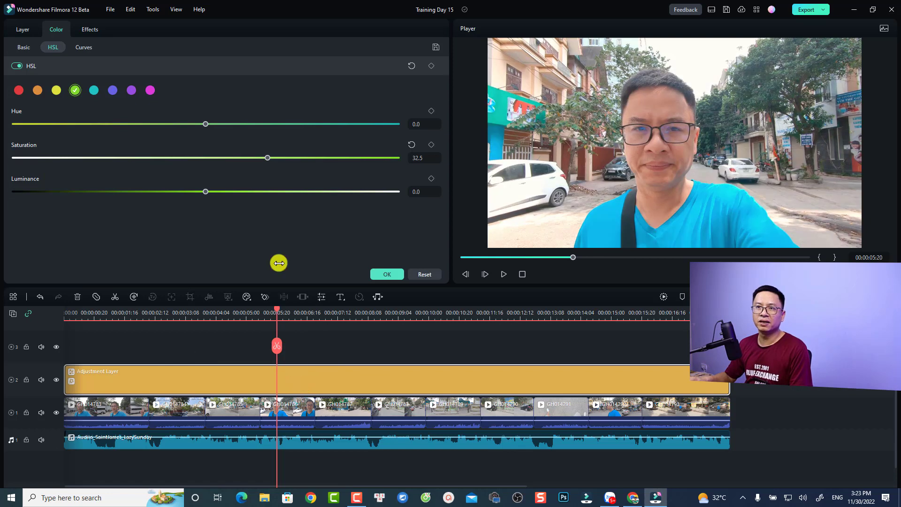
left_click(88, 31)
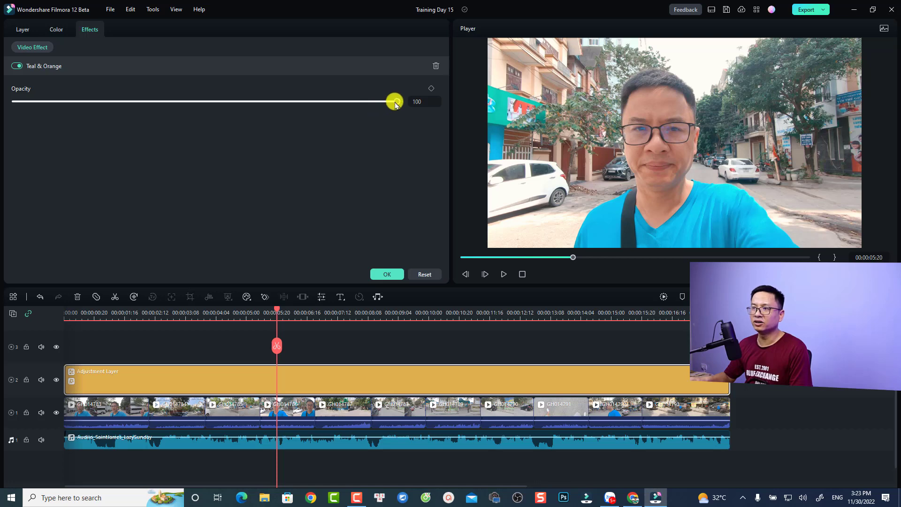
left_click_drag(395, 105, 264, 111)
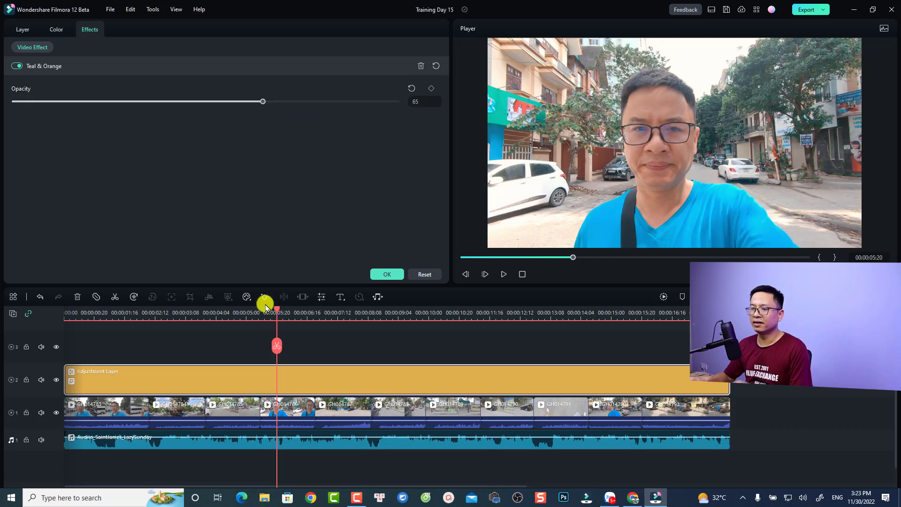
left_click(382, 273)
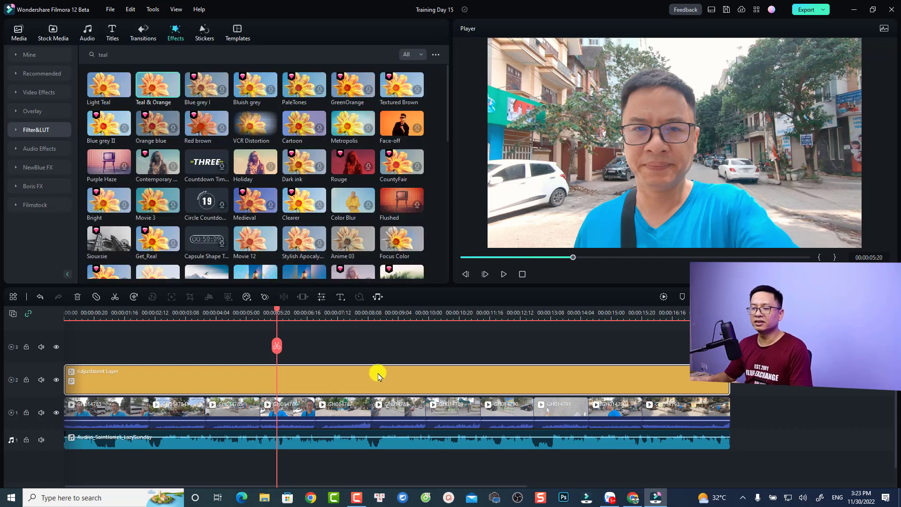